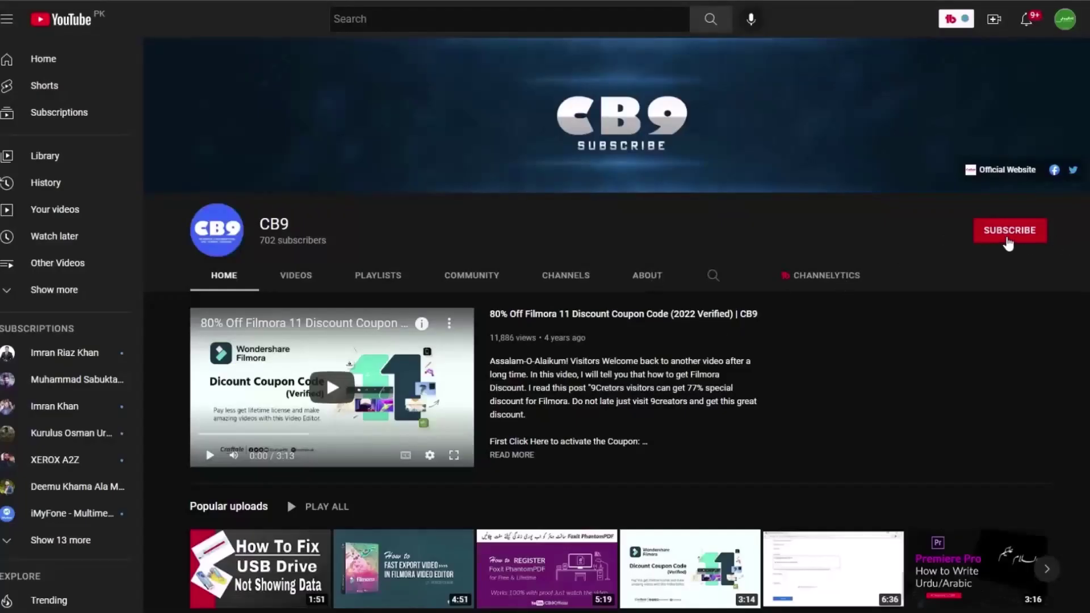
- Subscribe to CB9 and choose a notification level from the bell menu
click(1007, 243)
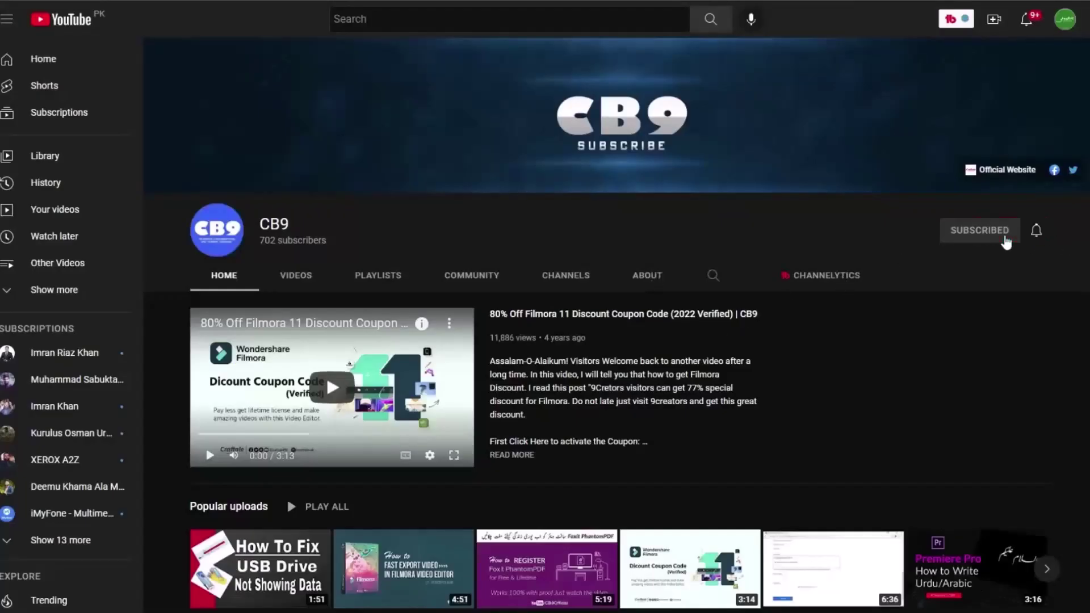
click(1038, 232)
click(1018, 280)
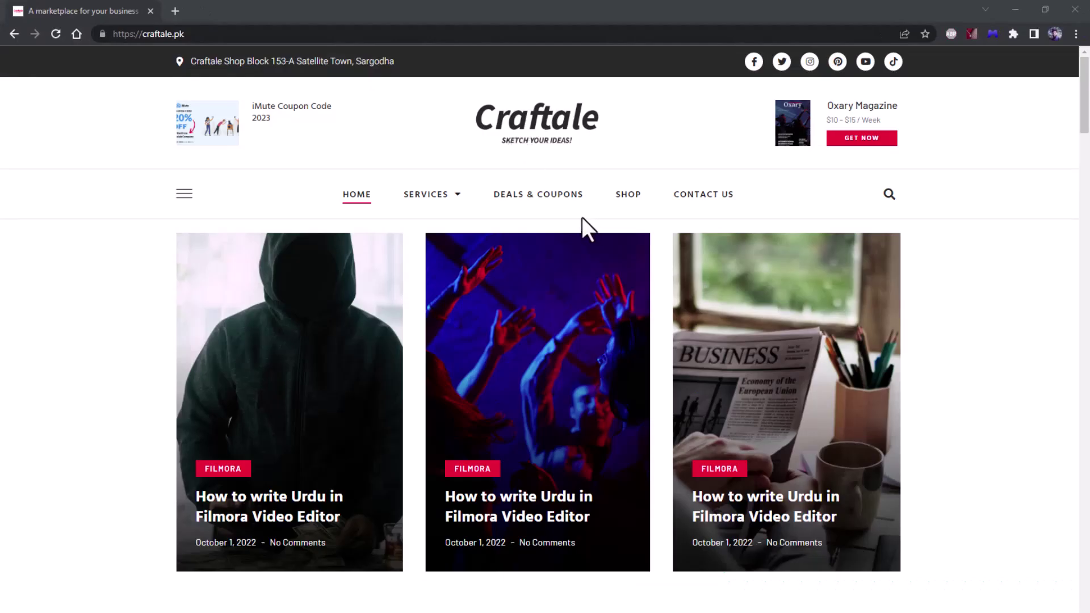
- Go to Craftale's DEALS & COUPONS page listing iMute, PassWiper and FixGo deals
click(541, 198)
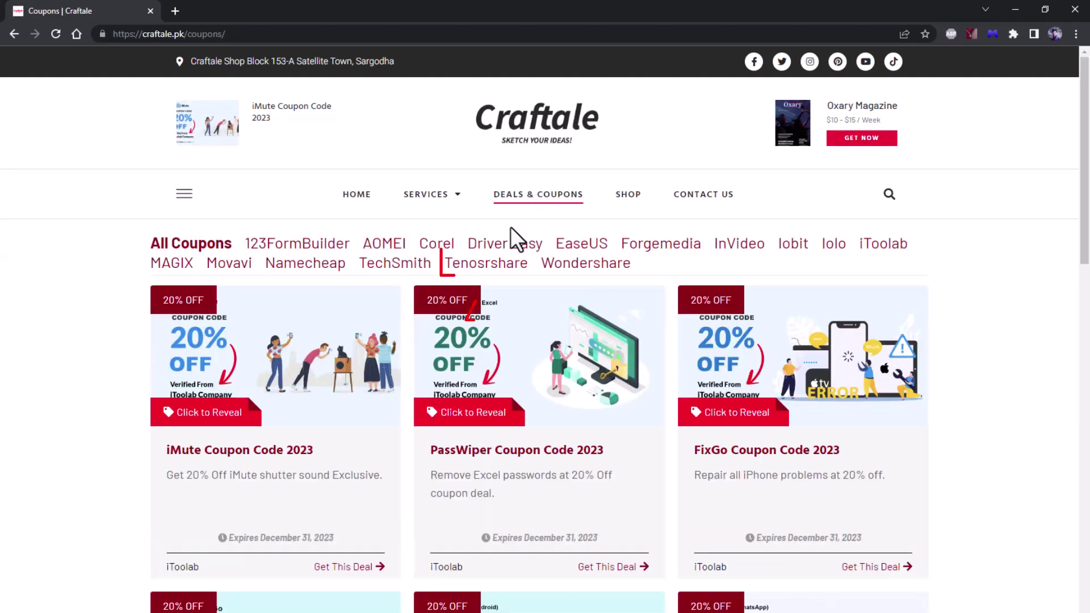
- Filter the Craftale coupons to the Tenorshare category
click(486, 264)
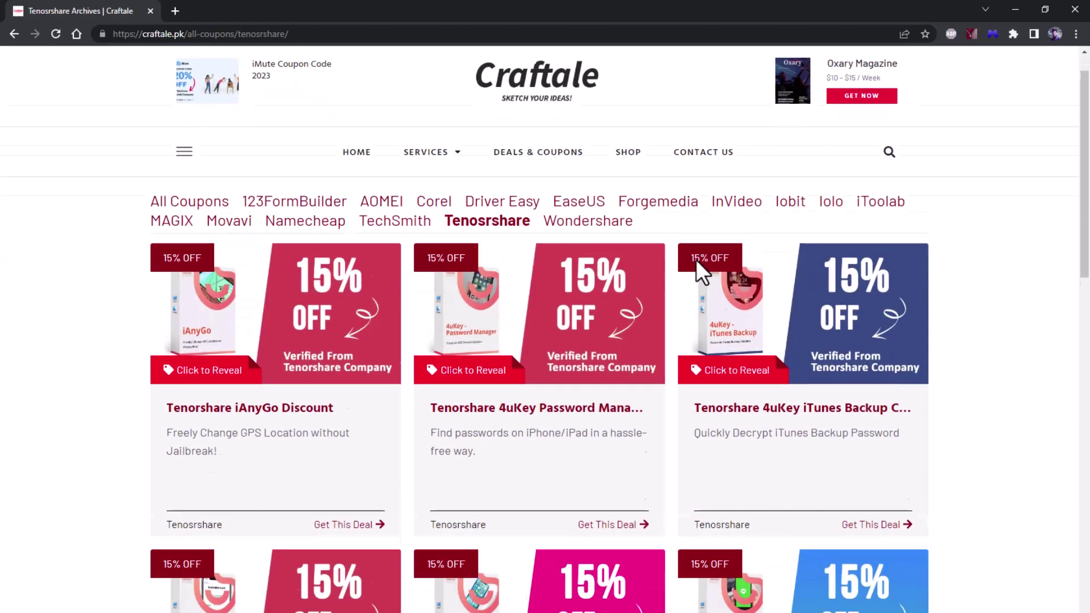
scroll(697, 260, down, 3)
scroll(696, 261, down, 3)
scroll(697, 260, down, 1)
scroll(507, 257, down, 2)
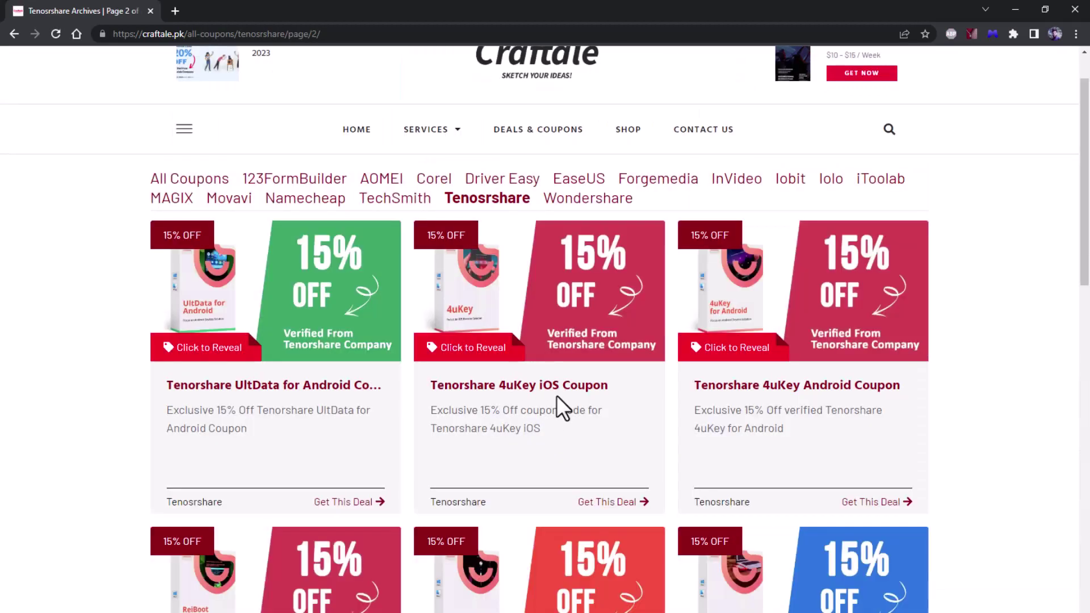
scroll(557, 395, down, 1)
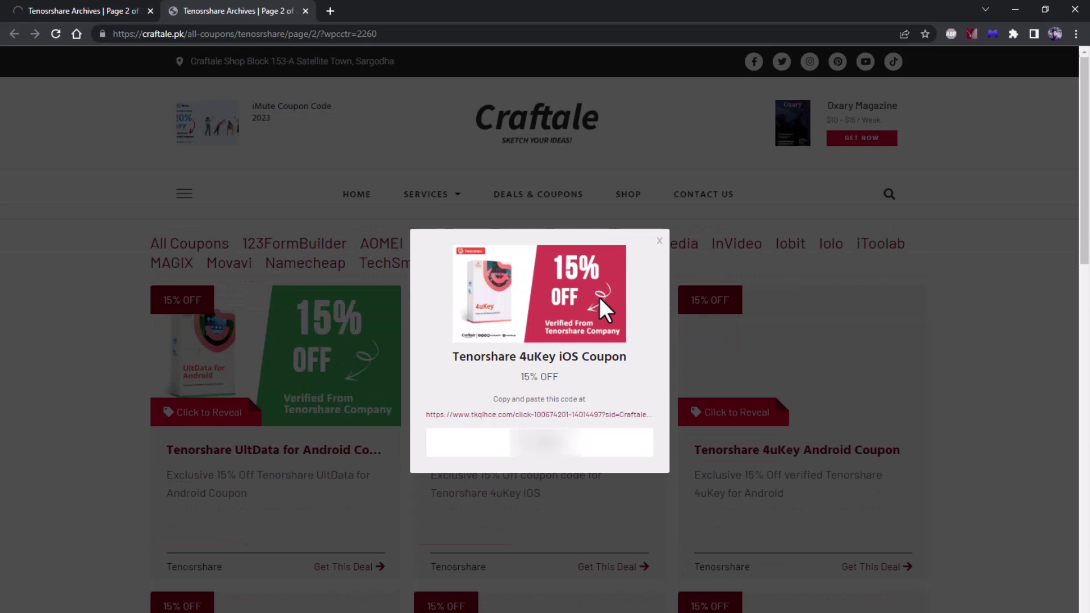
- Copy the revealed 4uKey coupon code and follow its Tenorshare store link
double_click(538, 454)
right_click(539, 454)
click(545, 453)
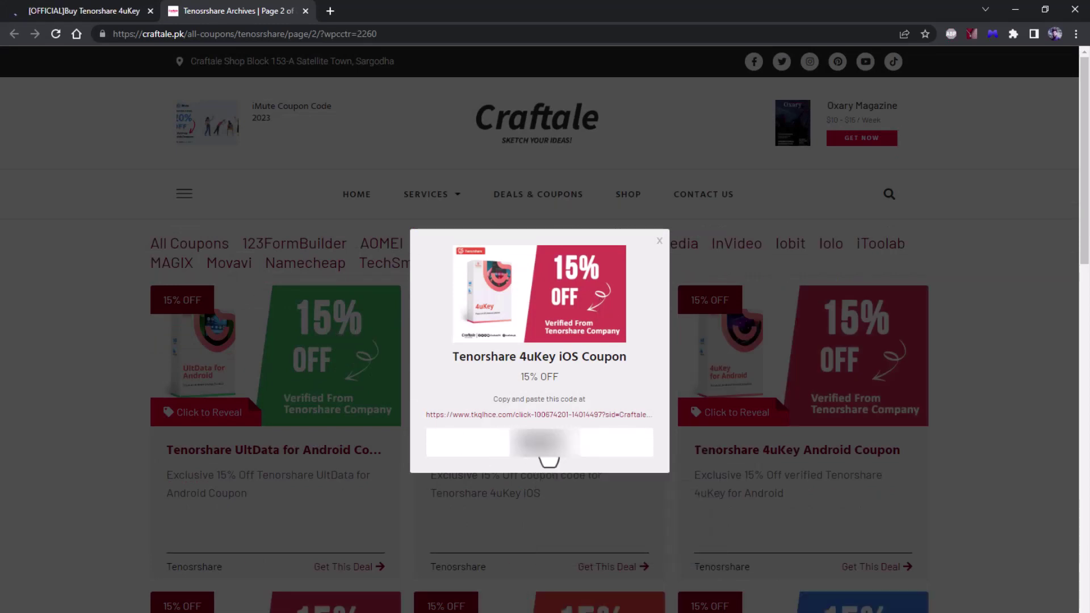
click(518, 417)
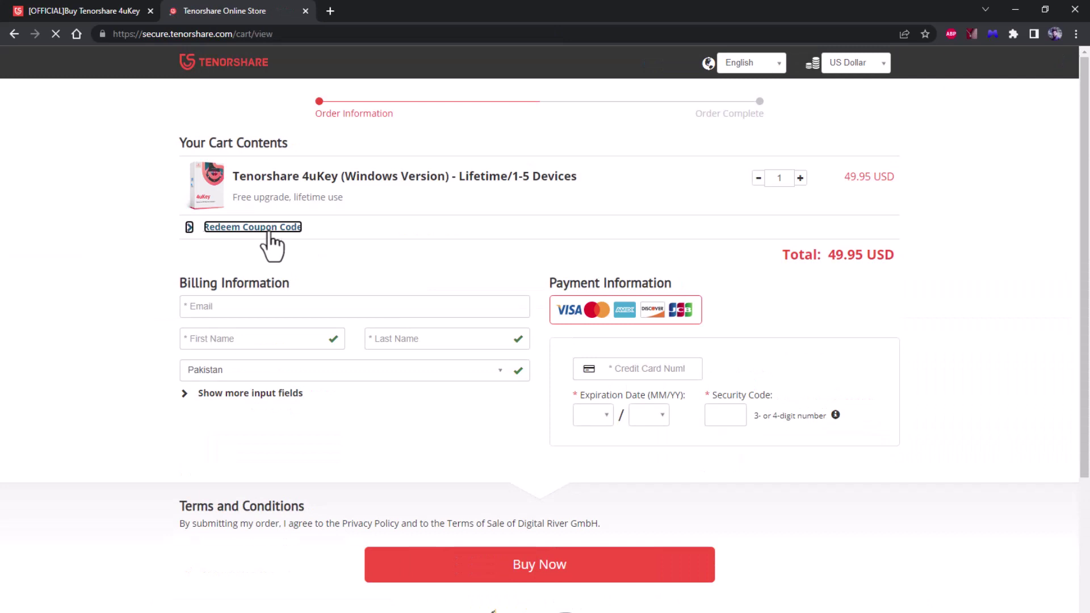
- Paste coupon DFT28A8 into the redeem field and update the total to 44.95 USD
click(282, 249)
right_click(282, 249)
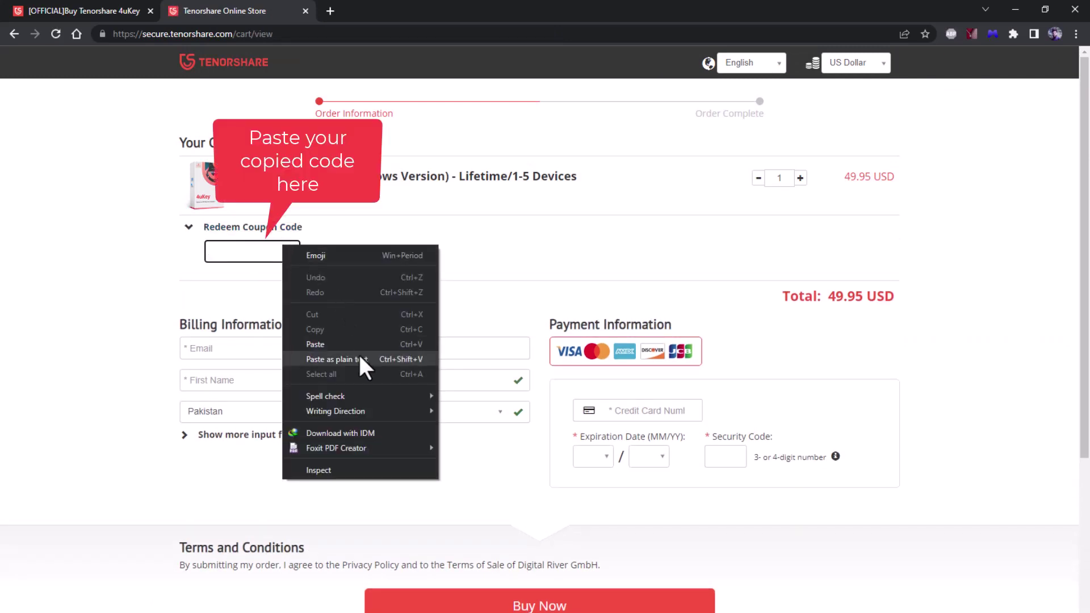
click(359, 353)
click(332, 251)
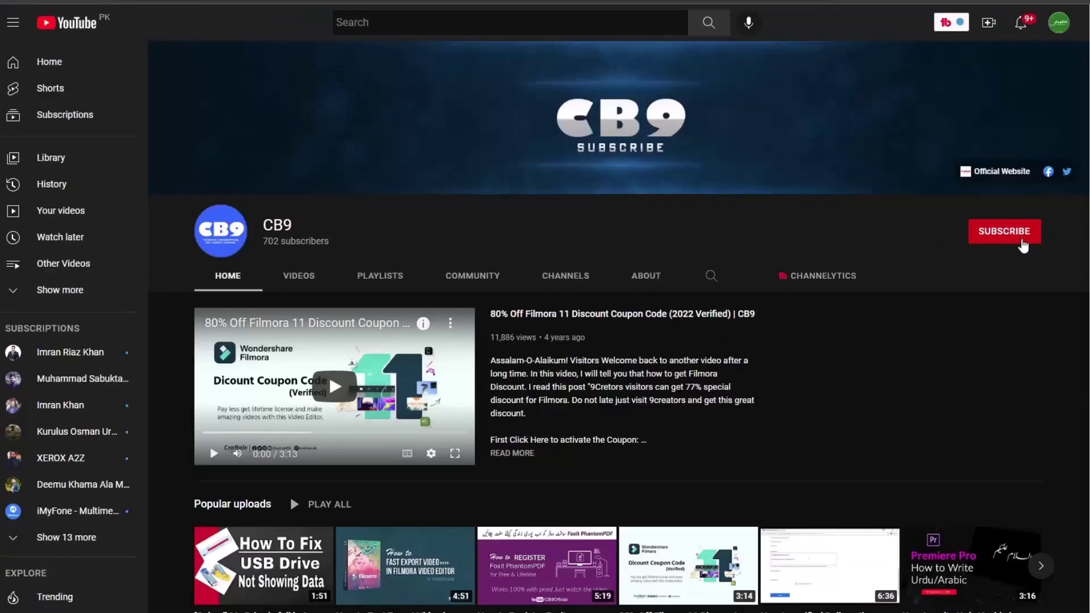
- Subscribe to CB9 and show the All, Personalized and None notification choices
click(1003, 242)
click(1033, 234)
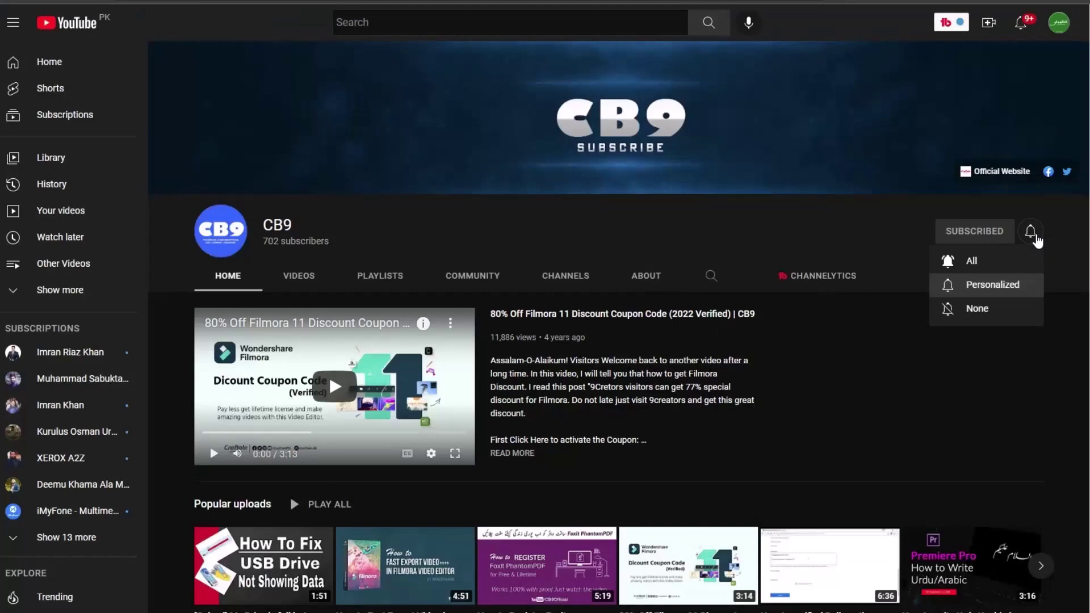